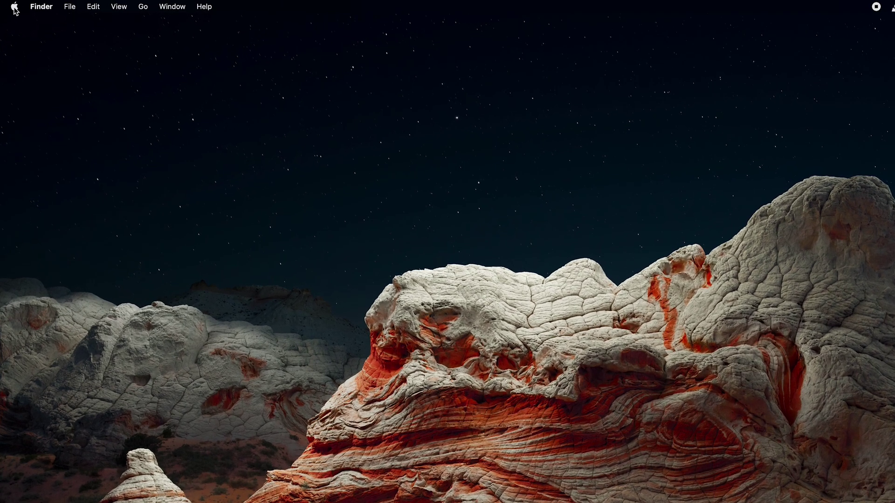
From the Apple menu, launch System Preferences and go to the Desktop & Screen Saver pane.
{"action": "left_click", "coordinate": [14, 8]}
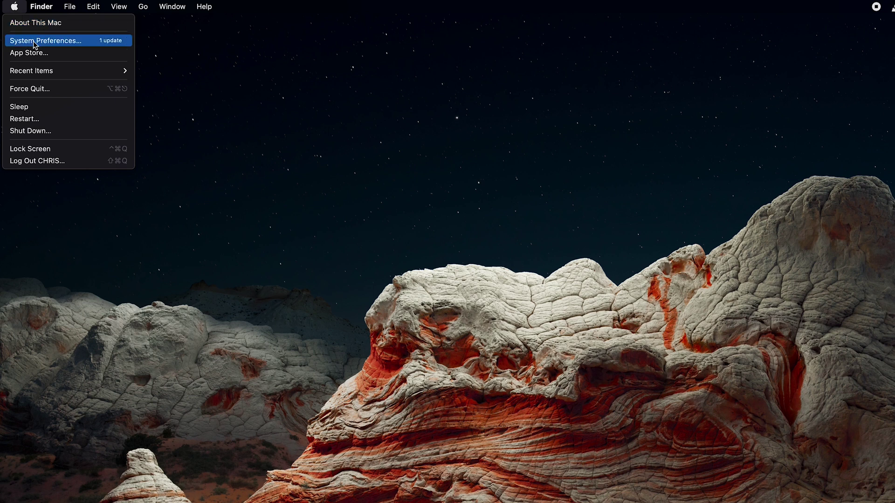
{"action": "left_click", "coordinate": [58, 42]}
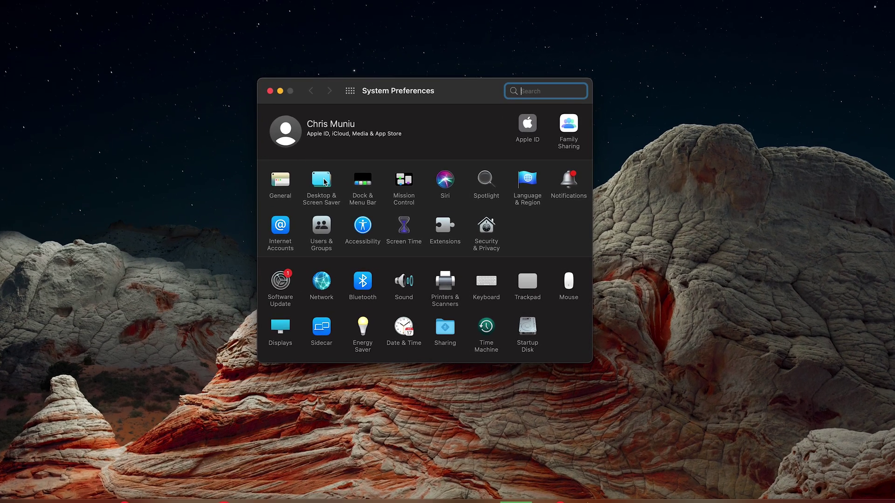
{"action": "left_click", "coordinate": [323, 182]}
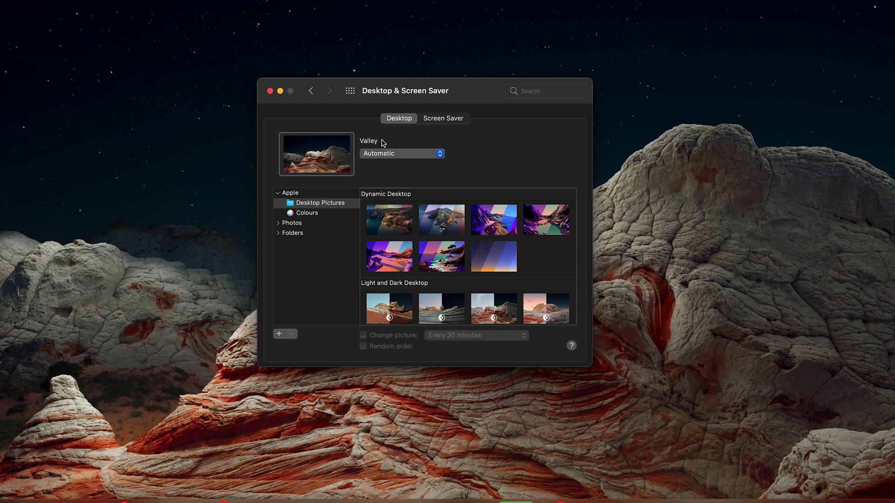
{"action": "left_click", "coordinate": [440, 154]}
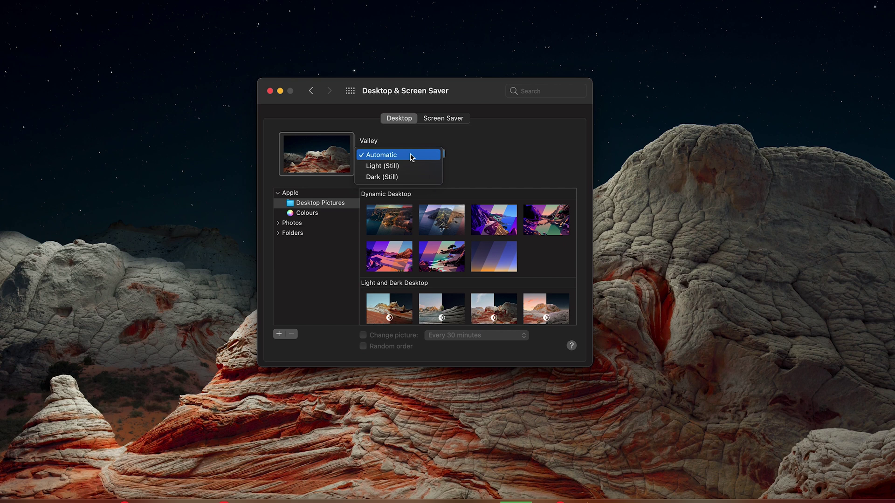
{"action": "left_click", "coordinate": [412, 158]}
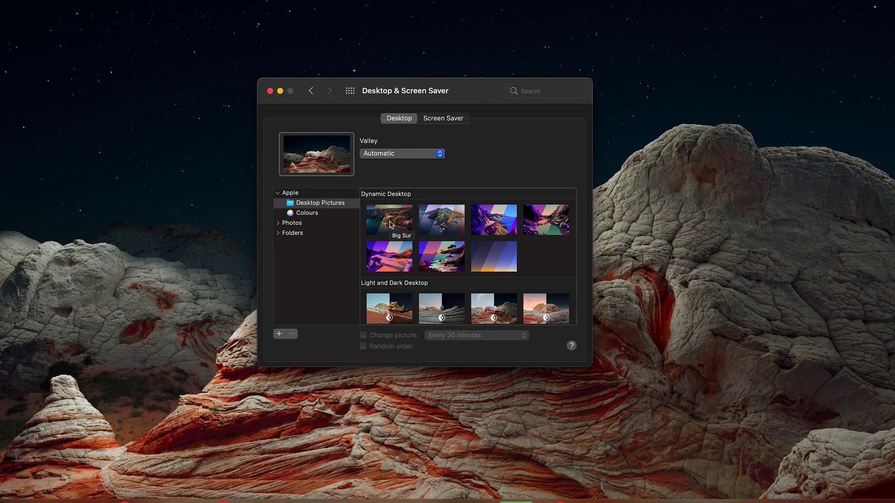
Try Catalina, The Cliffs, The Lake and Big Sur Horizon, settling on Big Sur Coastline.
{"action": "left_click", "coordinate": [442, 220]}
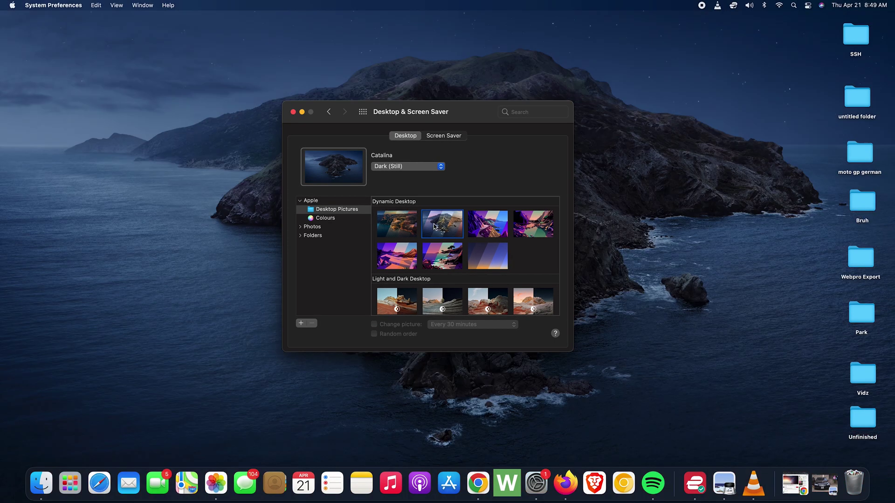
{"action": "left_click", "coordinate": [487, 227]}
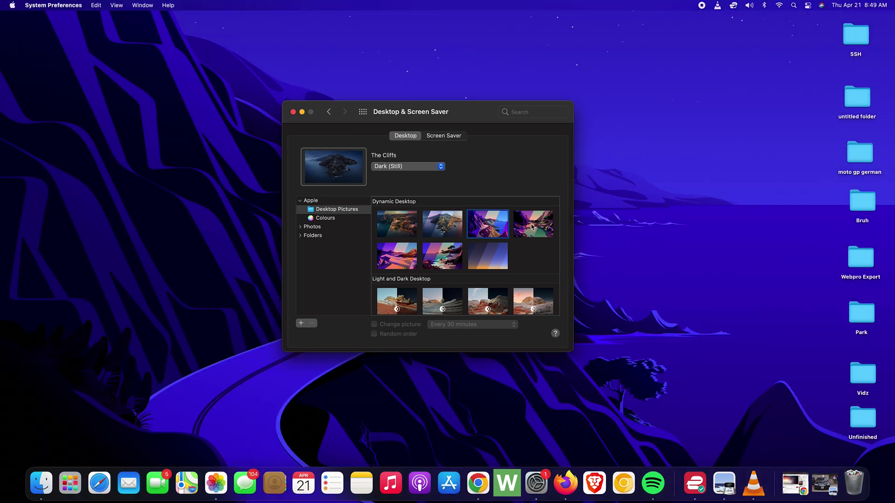
{"action": "left_click", "coordinate": [530, 228]}
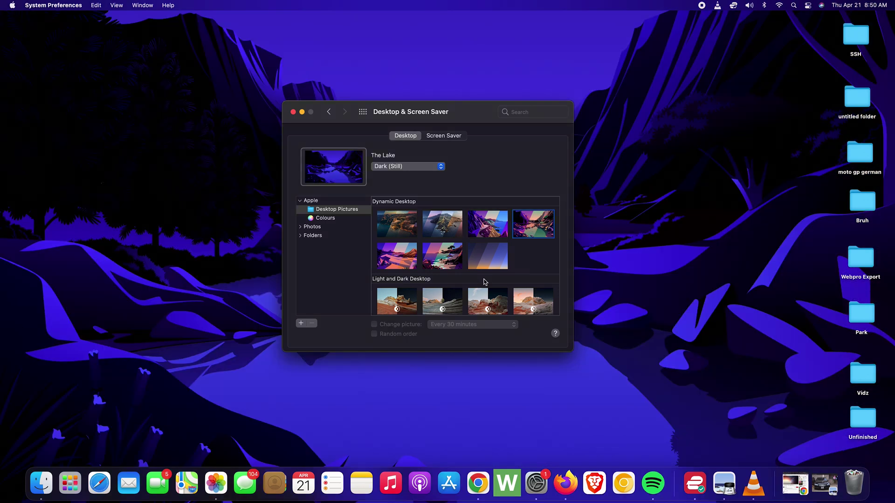
{"action": "scroll", "coordinate": [491, 259], "scroll_direction": "down", "scroll_amount": 10}
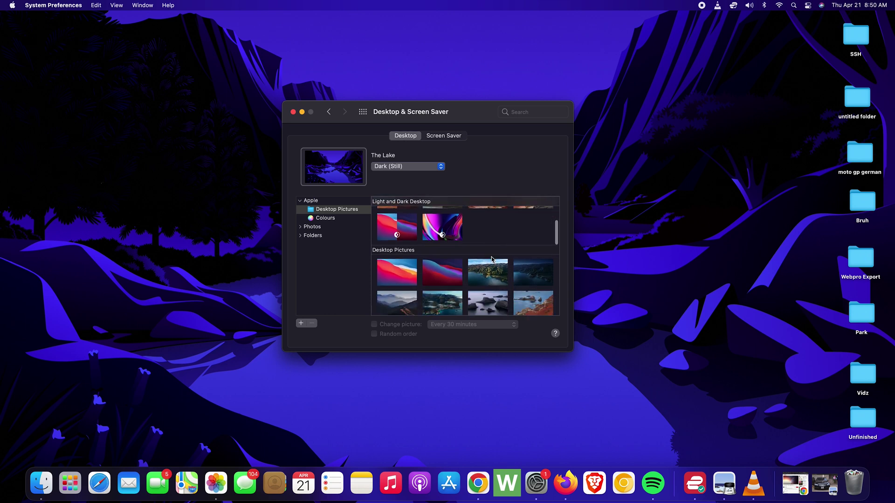
{"action": "left_click", "coordinate": [492, 269]}
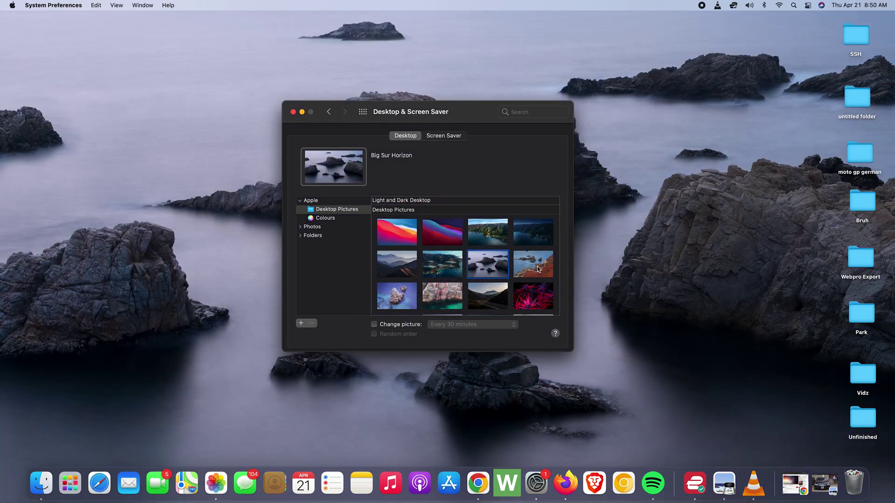
{"action": "left_click", "coordinate": [539, 269]}
{"action": "scroll", "coordinate": [531, 266], "scroll_direction": "down", "scroll_amount": 2}
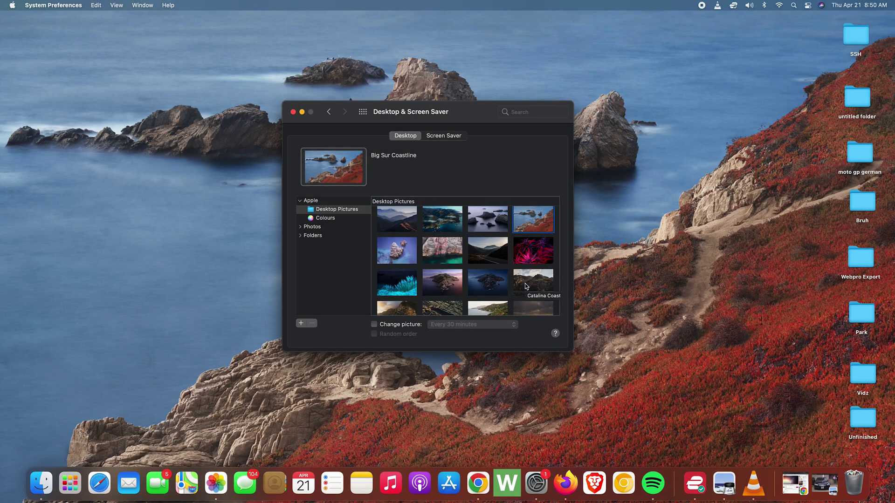
{"action": "left_click", "coordinate": [374, 326]}
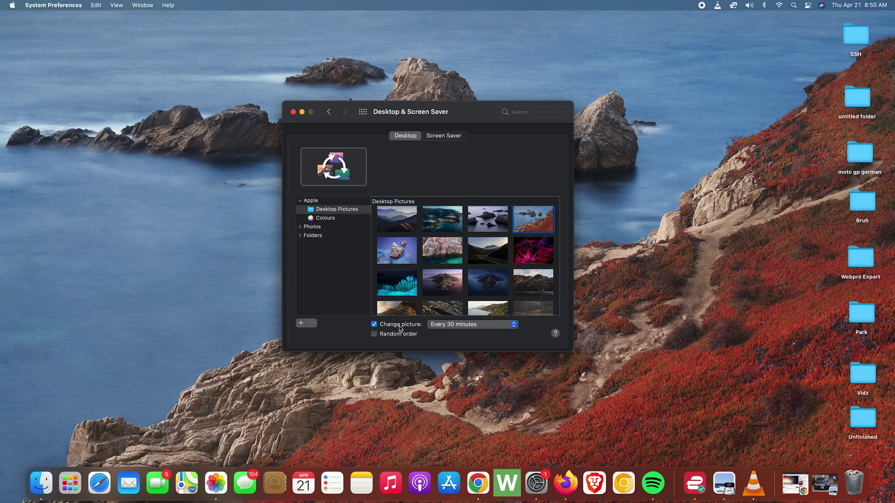
{"action": "left_click", "coordinate": [515, 326]}
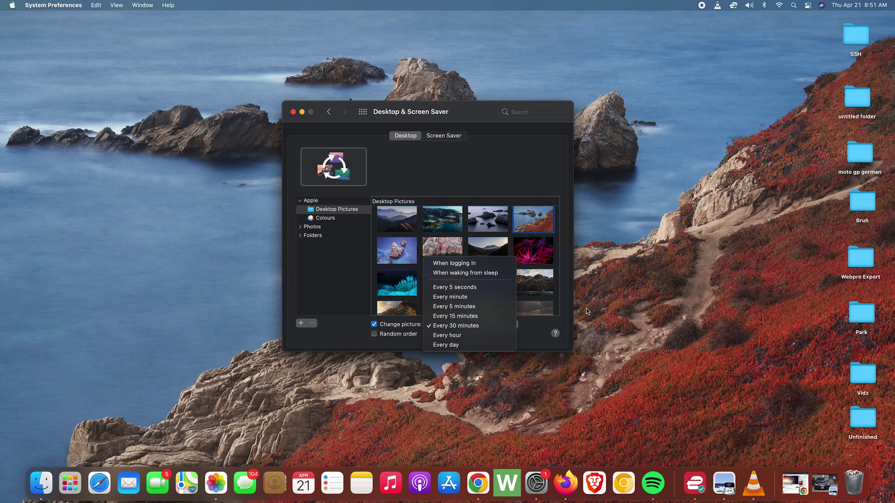
{"action": "left_click", "coordinate": [603, 307]}
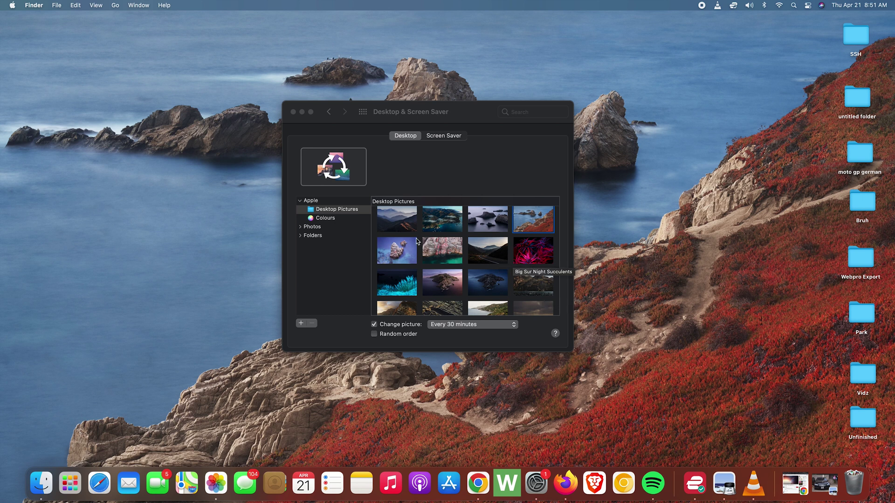
{"action": "left_click", "coordinate": [374, 334]}
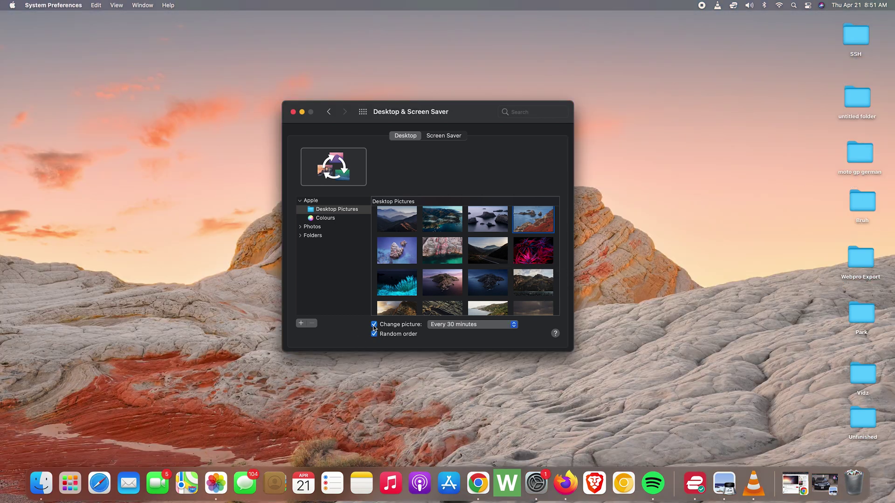
{"action": "left_click", "coordinate": [374, 324]}
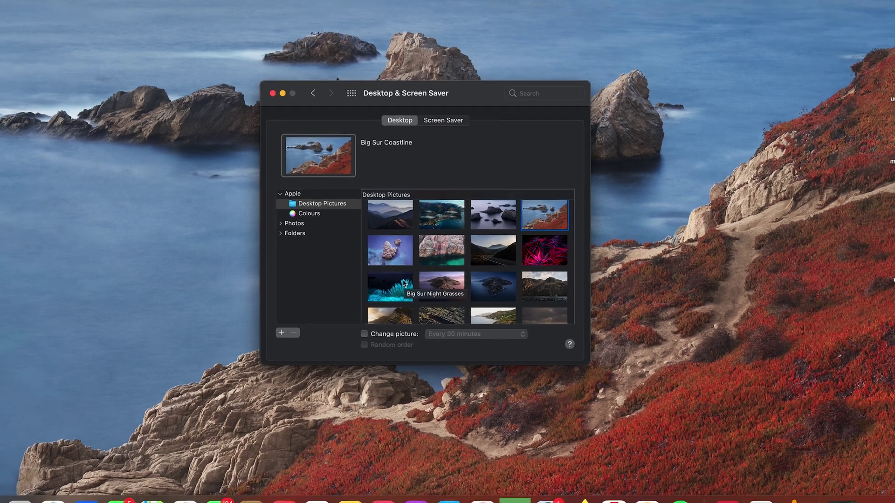
{"action": "left_click", "coordinate": [302, 215]}
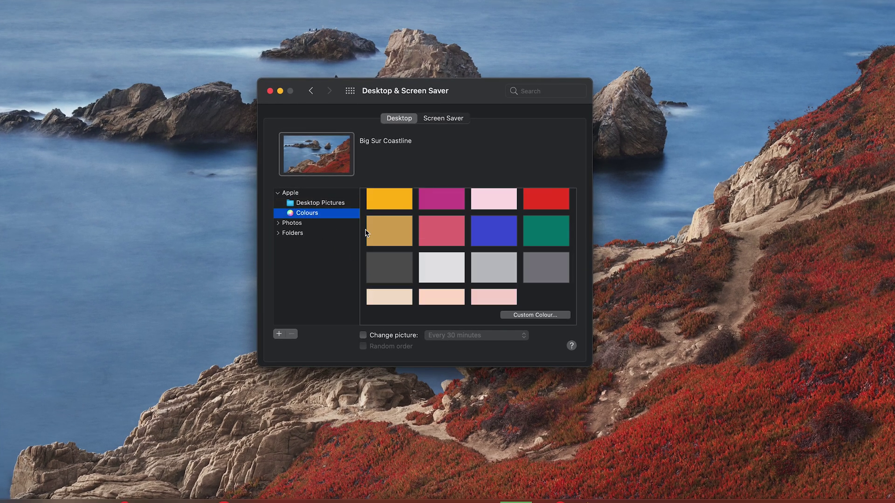
Try Dusty Rose, green, Red Orange, Electric Blue, Stone and Space Grey, ending on Space Grey Pro.
{"action": "left_click", "coordinate": [437, 231]}
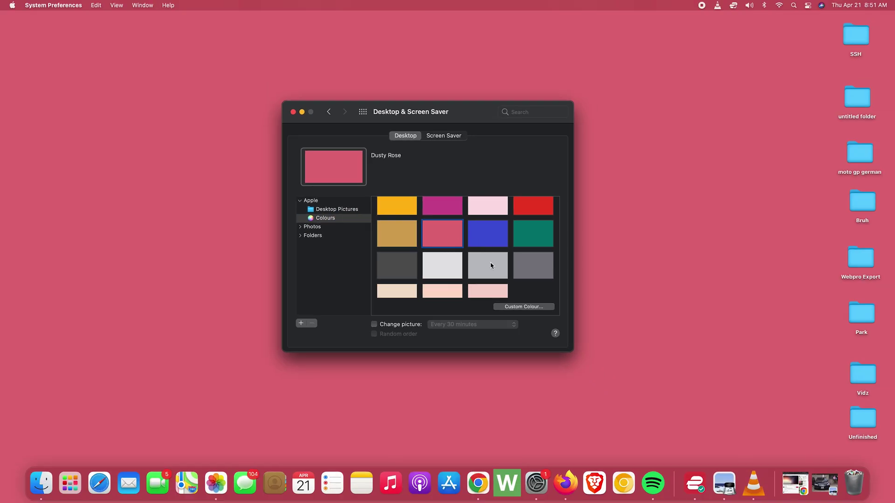
{"action": "left_click", "coordinate": [491, 266]}
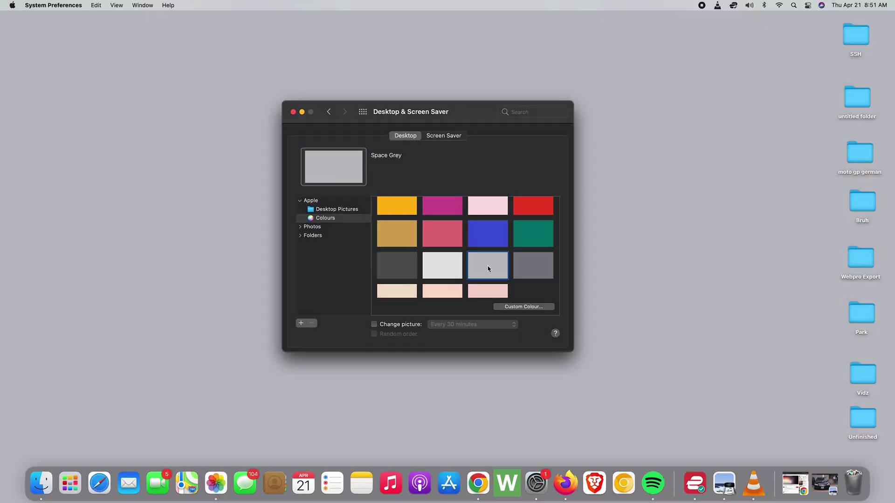
{"action": "left_click", "coordinate": [537, 237]}
{"action": "left_click", "coordinate": [533, 207]}
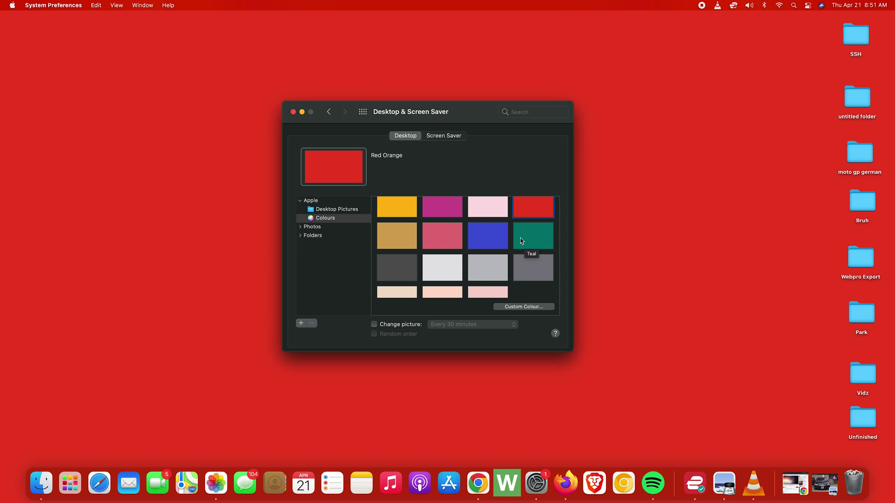
{"action": "left_click", "coordinate": [485, 239]}
{"action": "left_click", "coordinate": [399, 272]}
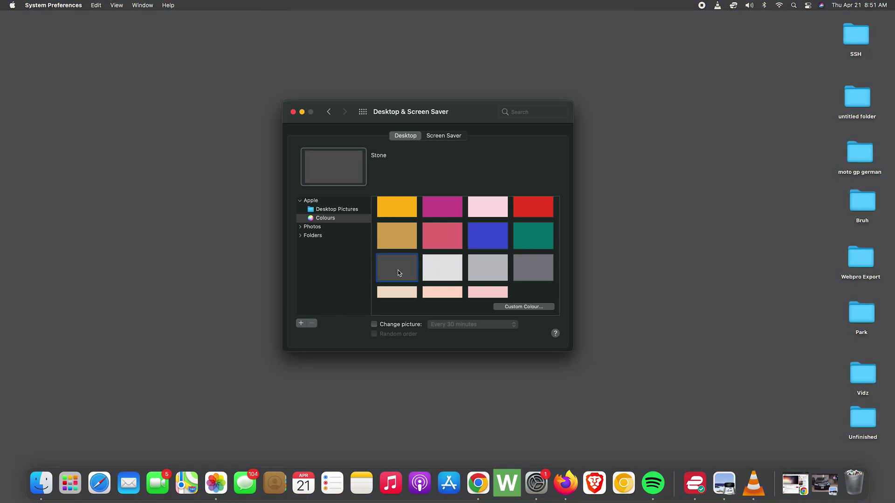
{"action": "left_click", "coordinate": [496, 272]}
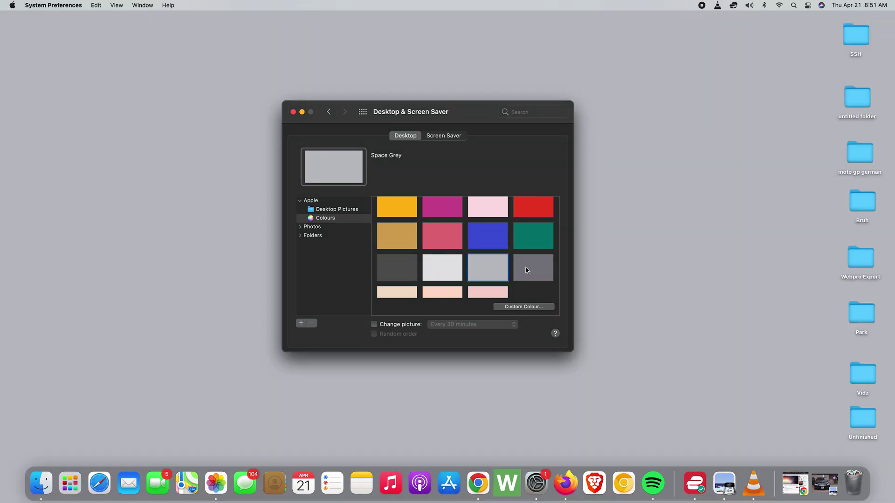
{"action": "left_click", "coordinate": [526, 271]}
{"action": "scroll", "coordinate": [477, 246], "scroll_direction": "down", "scroll_amount": 2}
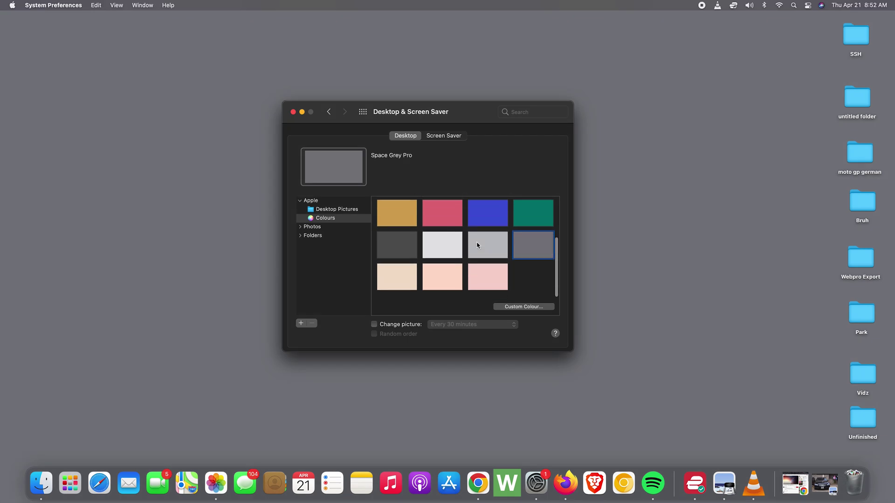
{"action": "scroll", "coordinate": [477, 245], "scroll_direction": "up", "scroll_amount": 3}
{"action": "scroll", "coordinate": [476, 243], "scroll_direction": "down", "scroll_amount": 2}
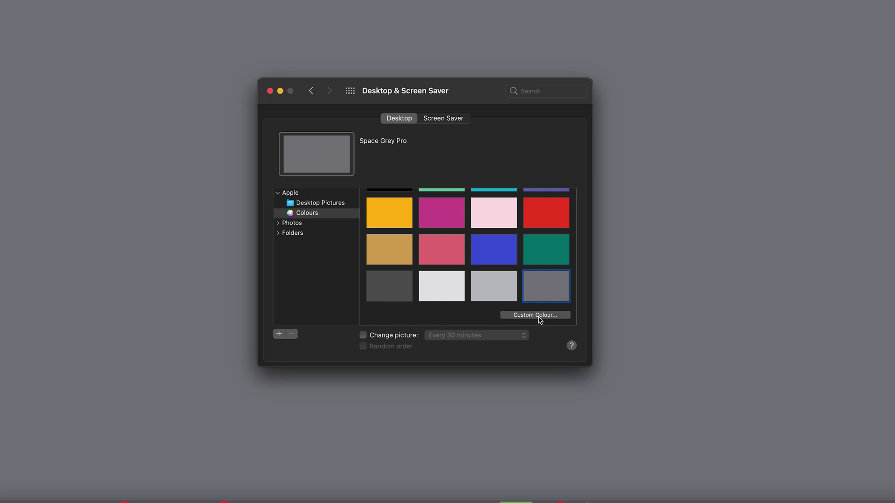
Choose a custom orange on the colour wheel, then show the Photos library pictures.
{"action": "left_click", "coordinate": [538, 316]}
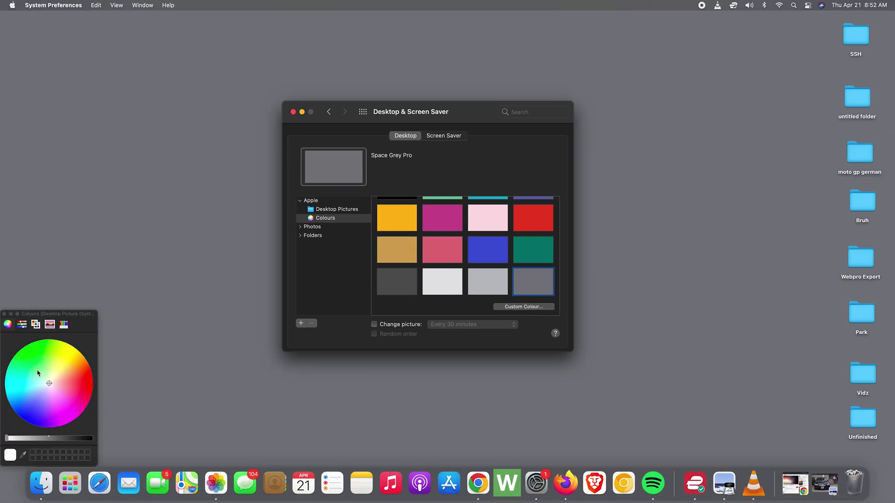
{"action": "left_click", "coordinate": [68, 387]}
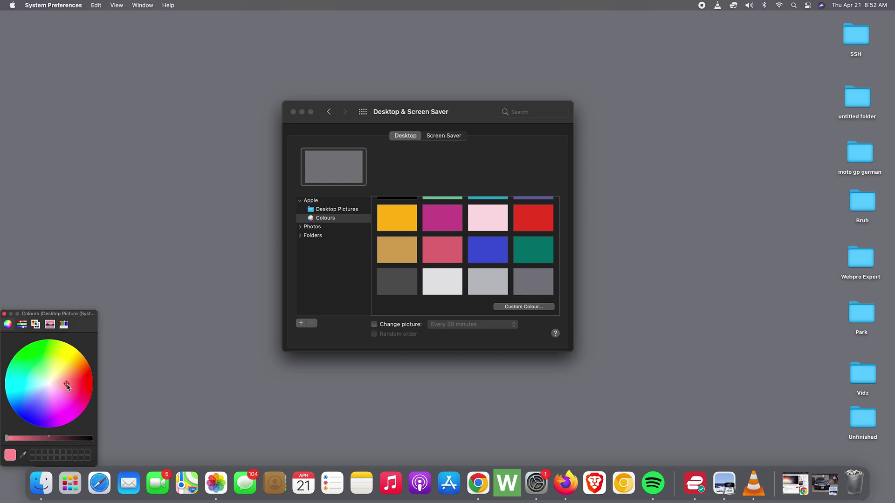
{"action": "left_click", "coordinate": [68, 366]}
{"action": "left_click", "coordinate": [56, 351]}
{"action": "left_click", "coordinate": [38, 352]}
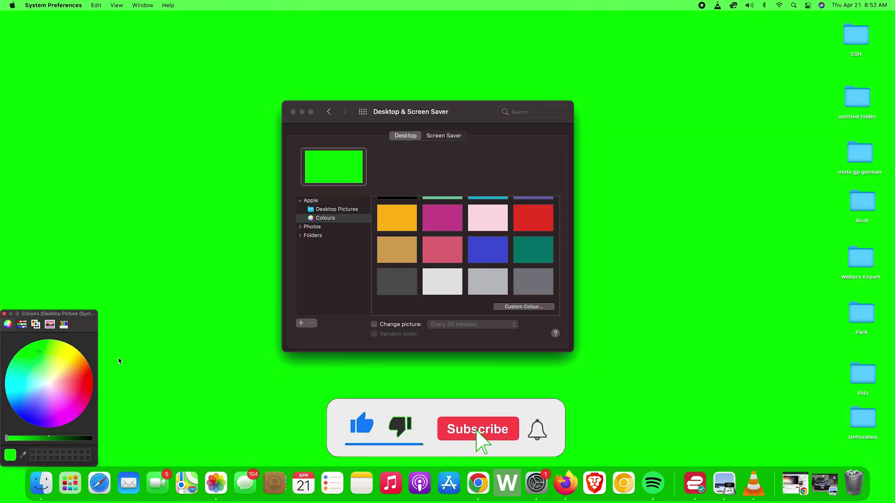
{"action": "left_click", "coordinate": [72, 374]}
{"action": "left_click", "coordinate": [5, 315]}
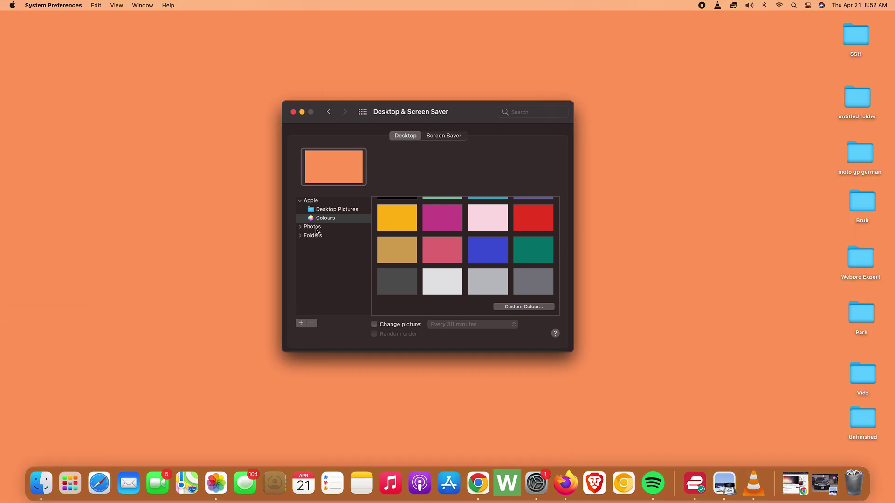
{"action": "left_click", "coordinate": [316, 229]}
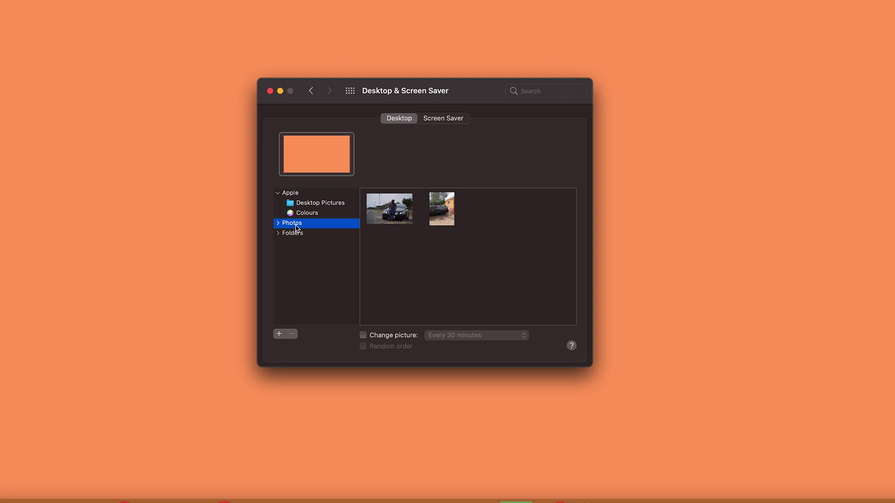
Use the first Photos picture, the man by the black car, then list the Pictures folder.
{"action": "left_click", "coordinate": [387, 217]}
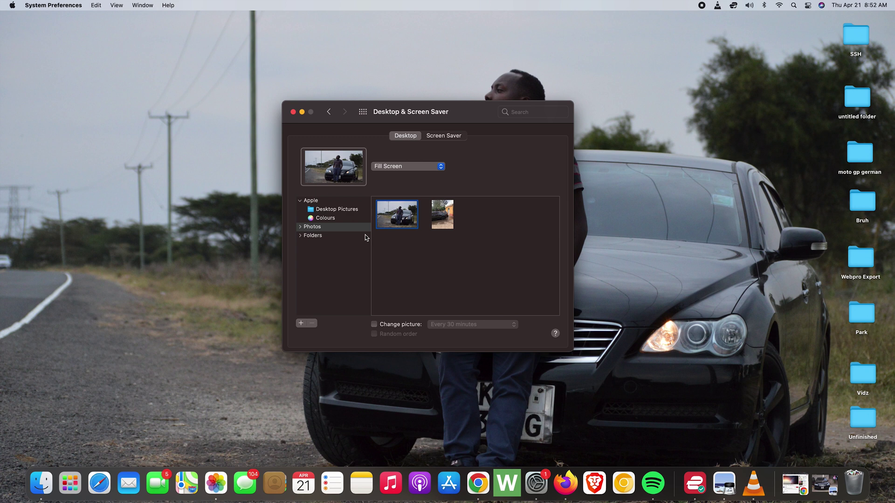
{"action": "left_click", "coordinate": [300, 236]}
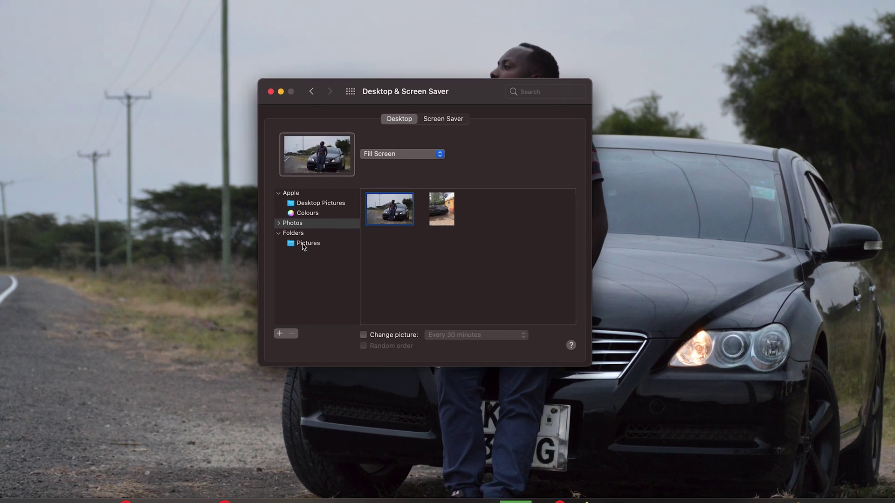
{"action": "left_click", "coordinate": [303, 244]}
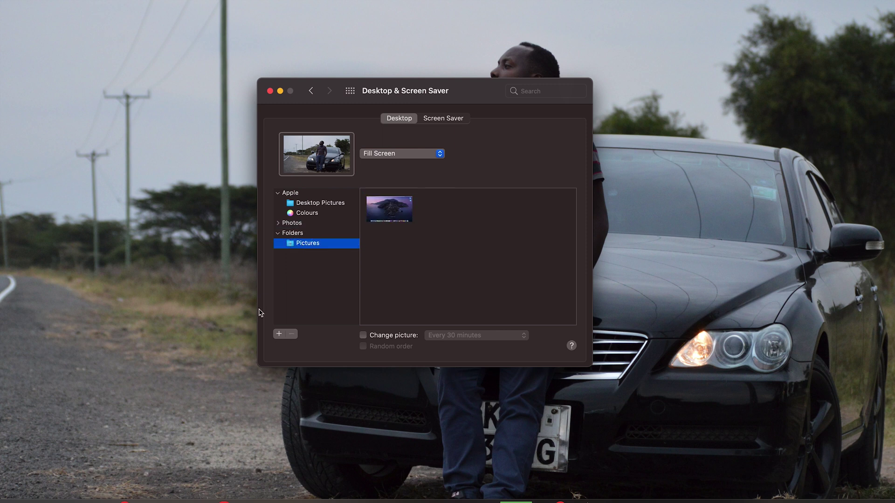
Add the Desktop's Park folder as a wallpaper source with DSC_0069.NEF selected.
{"action": "left_click", "coordinate": [279, 337]}
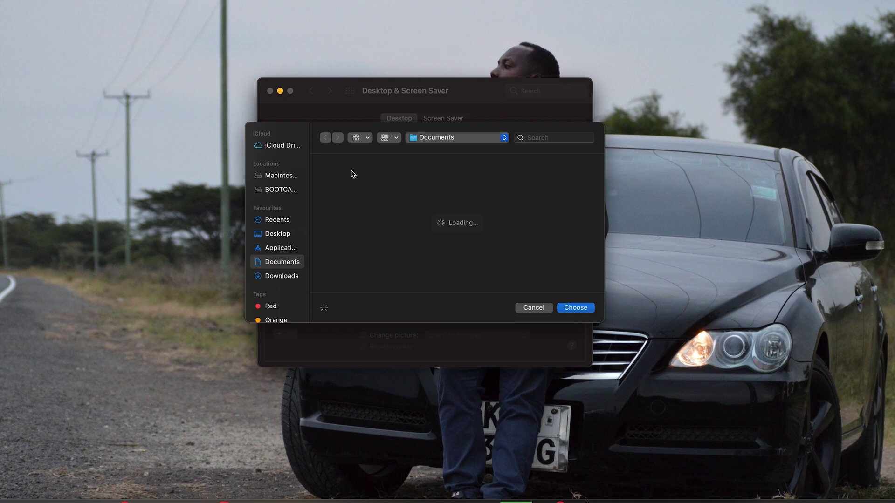
{"action": "left_click", "coordinate": [274, 237]}
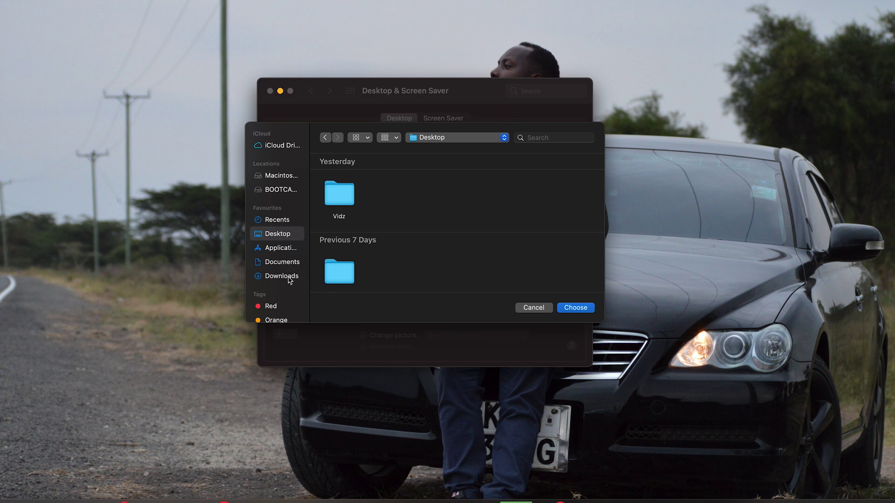
{"action": "scroll", "coordinate": [433, 221], "scroll_direction": "down", "scroll_amount": 2}
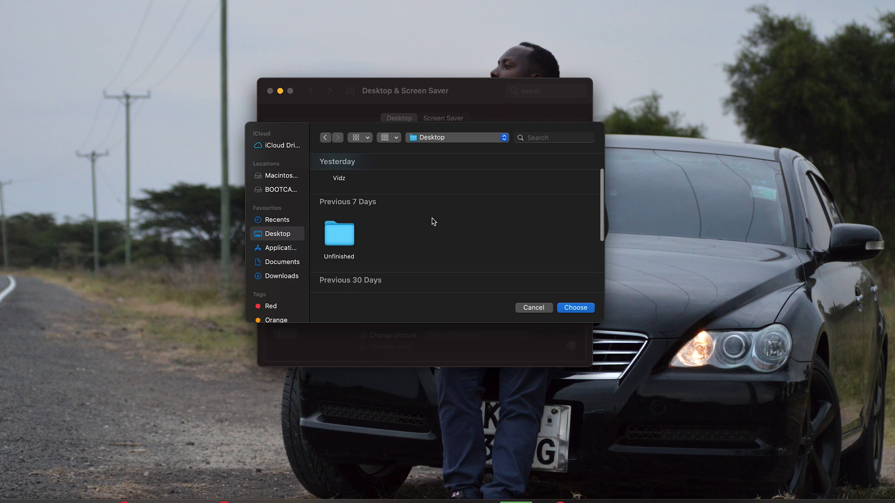
{"action": "scroll", "coordinate": [434, 222], "scroll_direction": "up", "scroll_amount": 2}
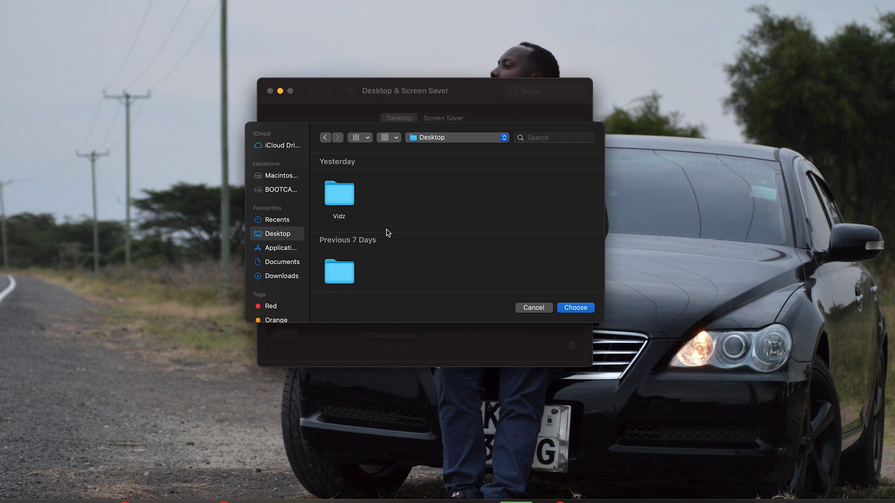
{"action": "scroll", "coordinate": [388, 232], "scroll_direction": "down", "scroll_amount": 6}
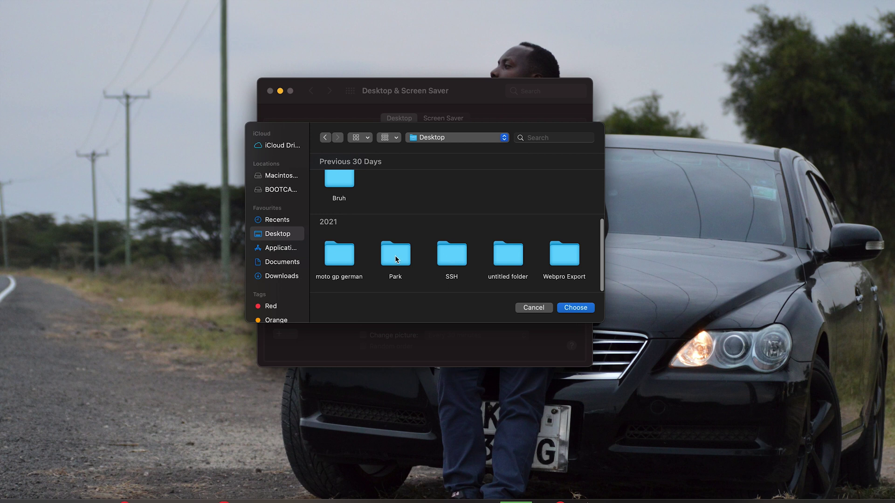
{"action": "double_click", "coordinate": [396, 260]}
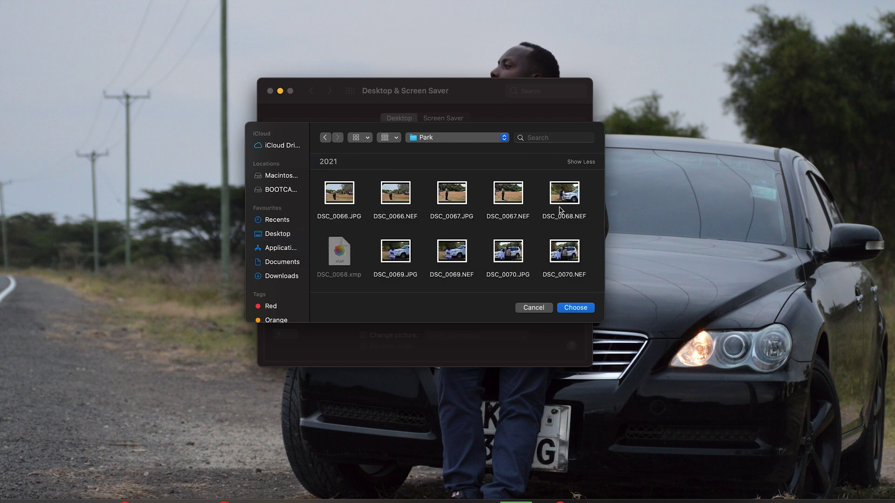
{"action": "left_click", "coordinate": [571, 193]}
{"action": "left_click", "coordinate": [454, 256]}
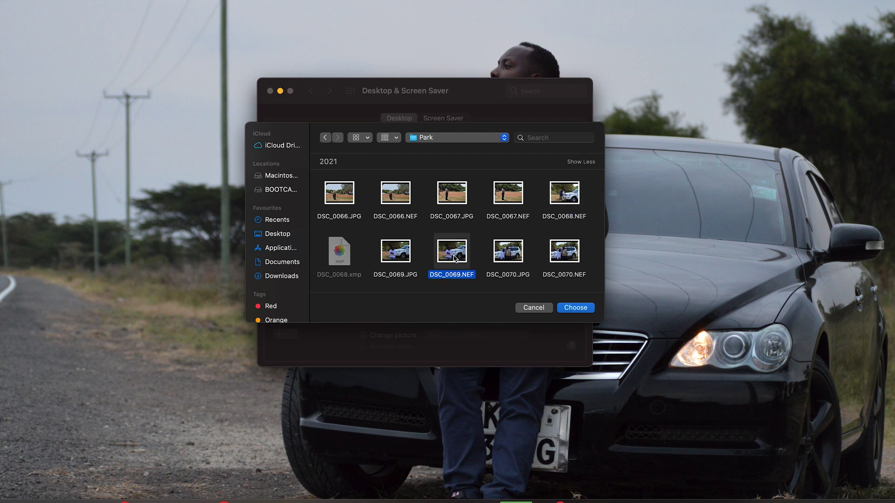
{"action": "left_click", "coordinate": [576, 308]}
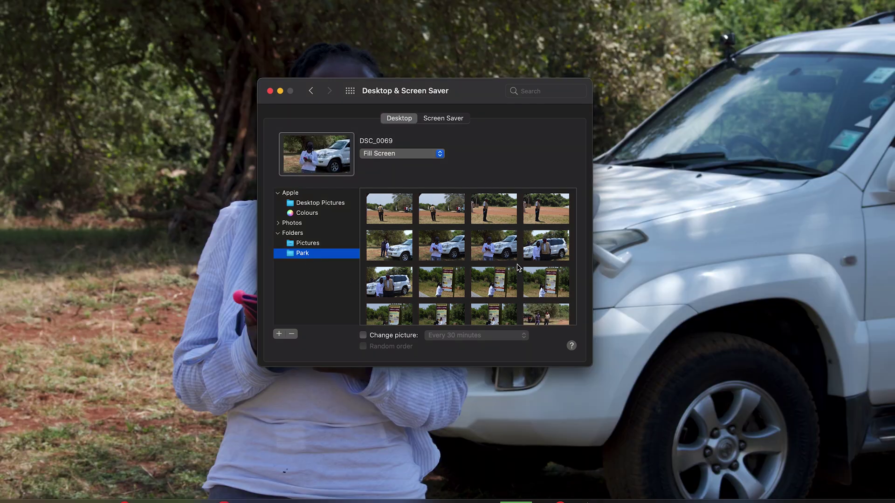
{"action": "left_click", "coordinate": [501, 251]}
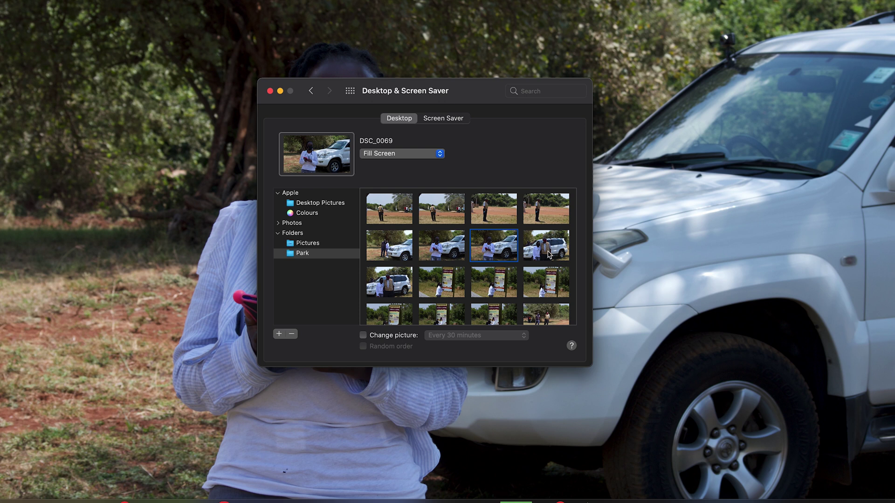